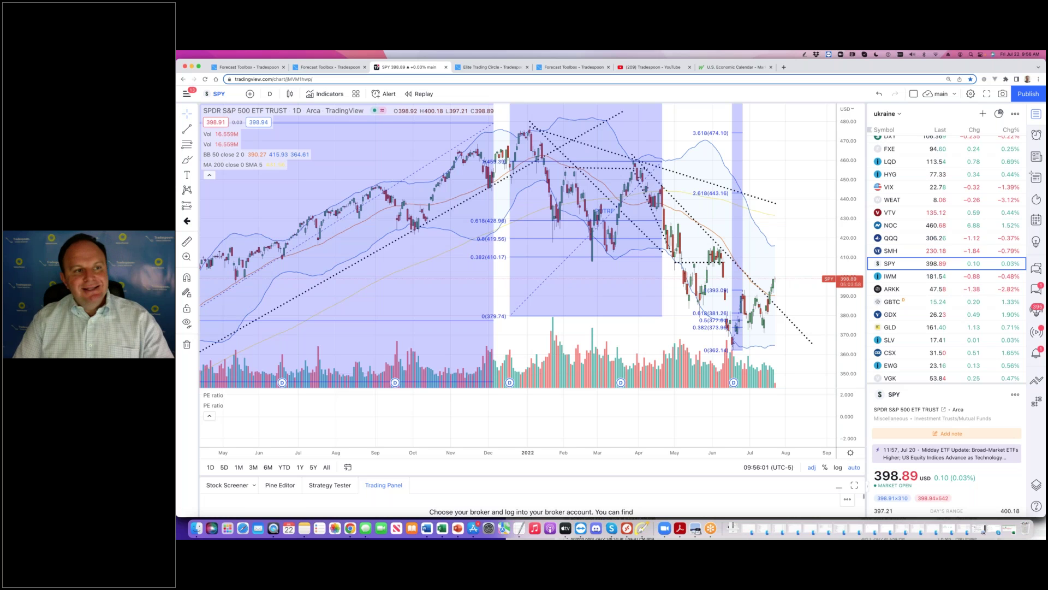
Load tradespoon.com in a new browser tab.
{"action": "left_click", "coordinate": [784, 67]}
{"action": "type", "text": "tradespoon.com"}
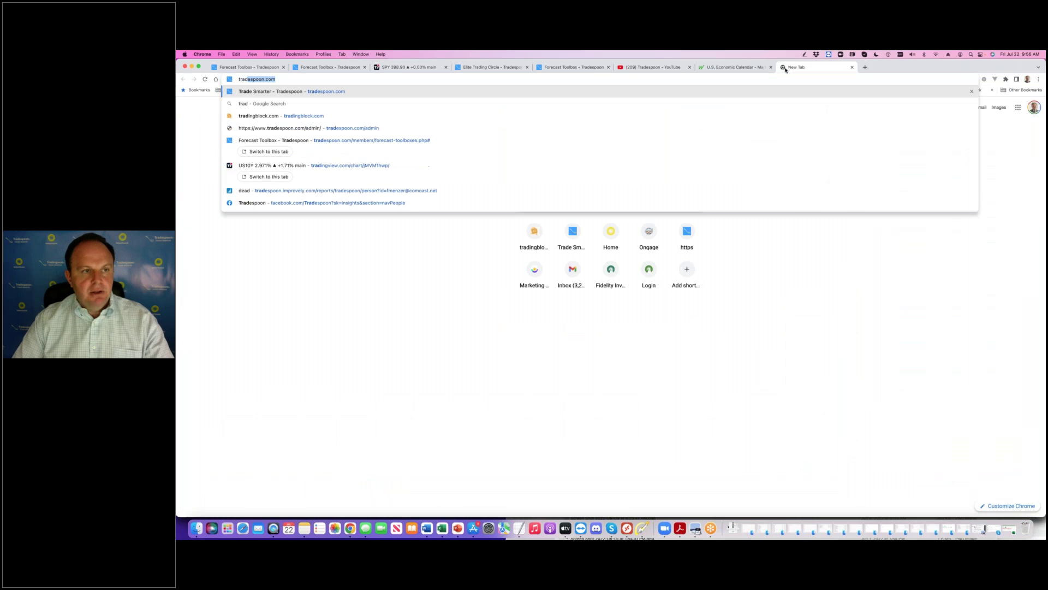
{"action": "key", "text": "Return"}
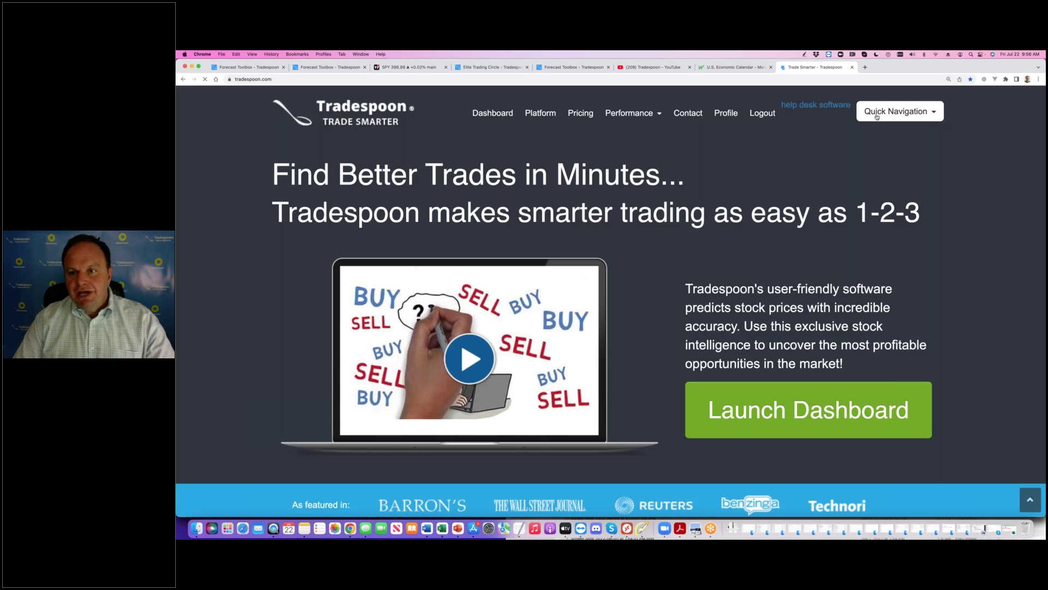
Open the ActiveTrader stock picks for July 22, 2022, dismissing the offer banner and collapsing Important Notes.
{"action": "left_click", "coordinate": [876, 112]}
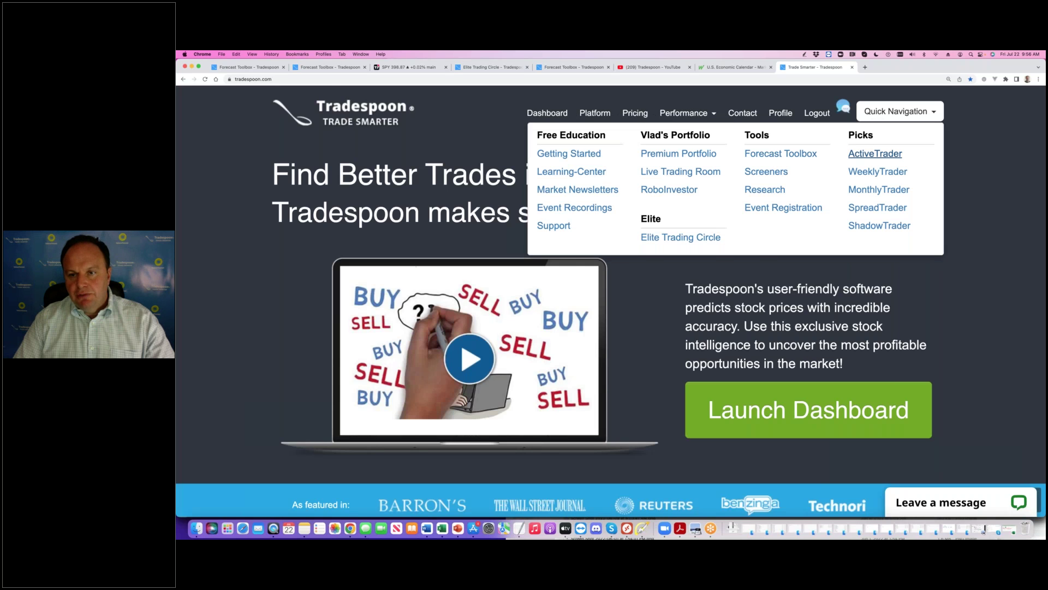
{"action": "left_click", "coordinate": [877, 152]}
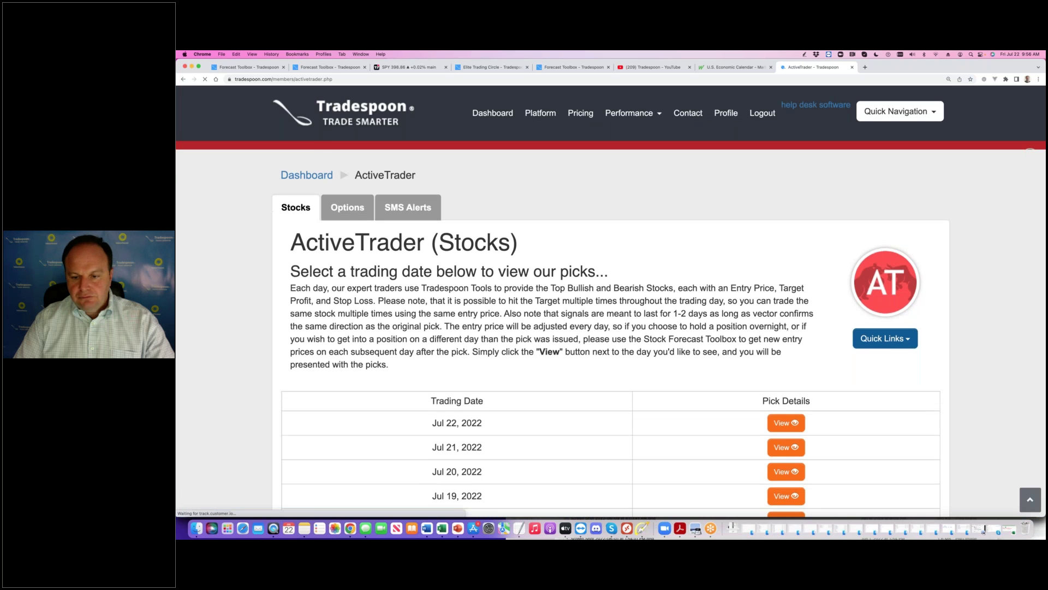
{"action": "left_click", "coordinate": [786, 460]}
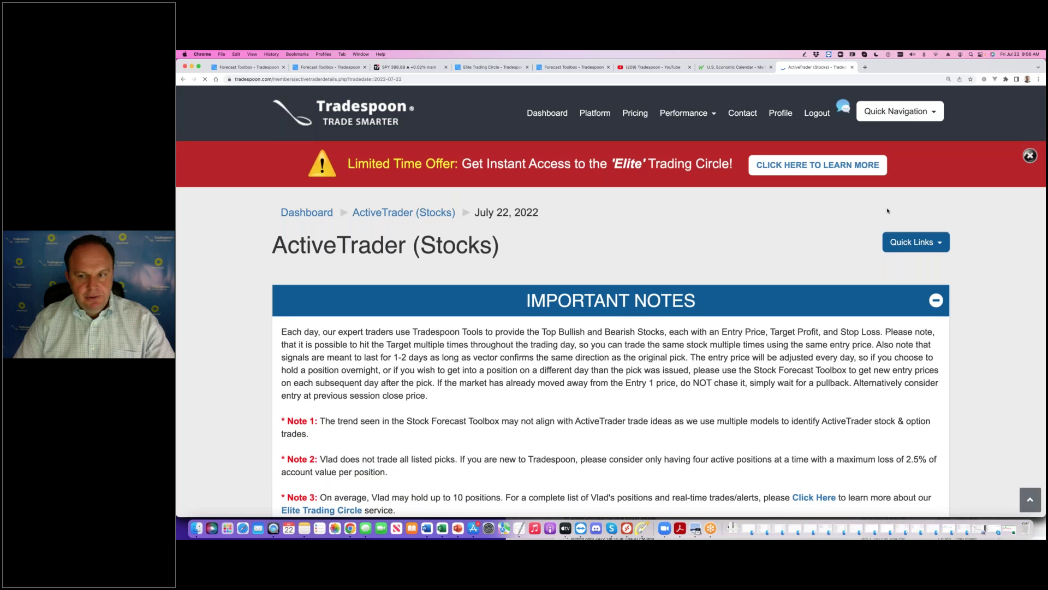
{"action": "left_click", "coordinate": [1029, 158]}
{"action": "left_click", "coordinate": [921, 260]}
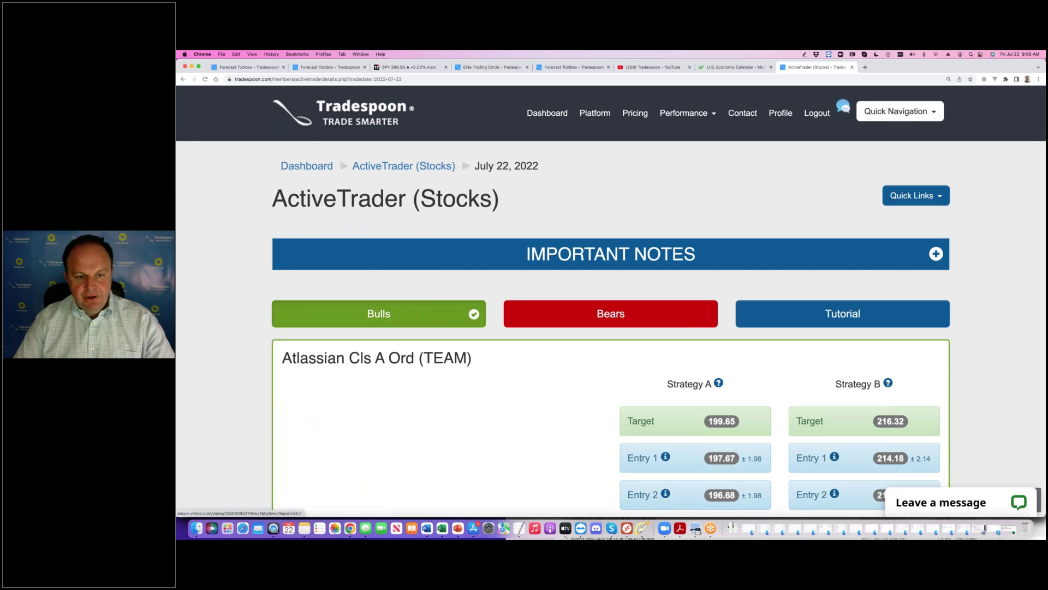
{"action": "scroll", "coordinate": [921, 259], "scroll_direction": "down", "scroll_amount": 3}
{"action": "scroll", "coordinate": [816, 405], "scroll_direction": "down", "scroll_amount": 10}
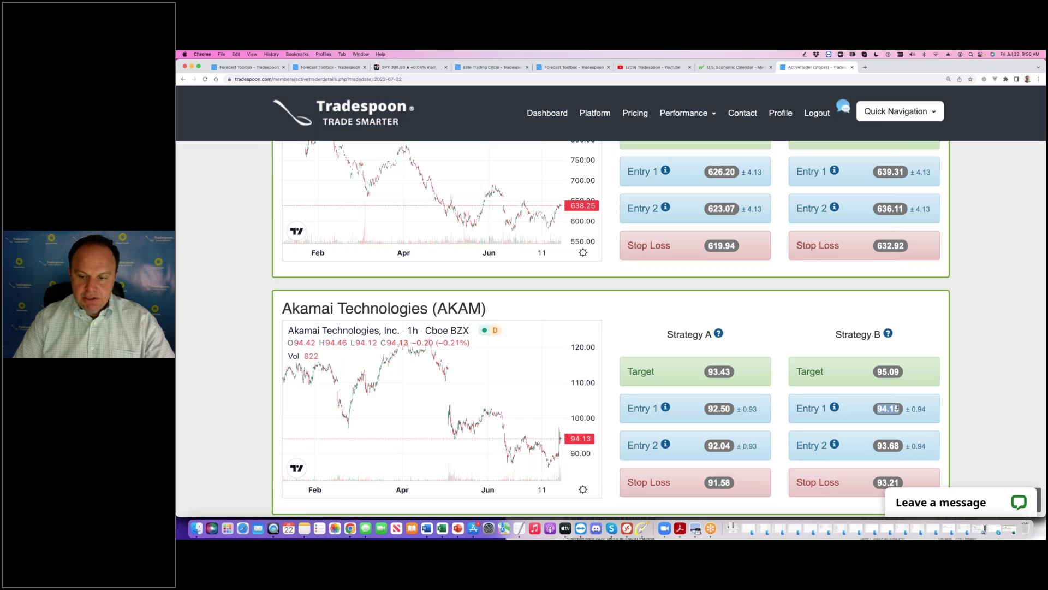
{"action": "scroll", "coordinate": [897, 408], "scroll_direction": "up", "scroll_amount": 20}
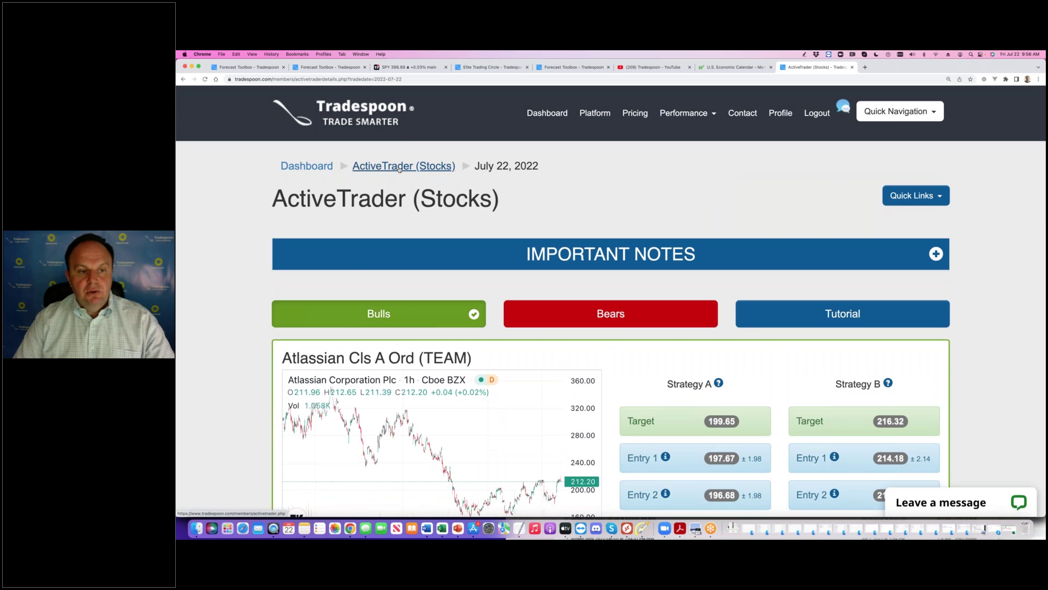
Switch to ActiveTrader Options and open the July 22, 2022 picks.
{"action": "left_click", "coordinate": [399, 167]}
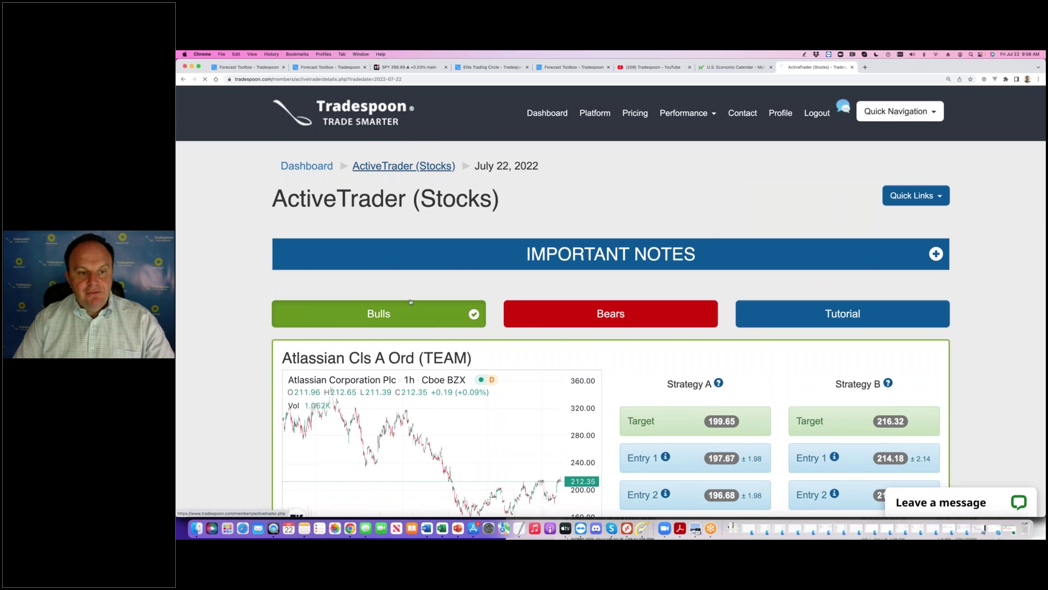
{"action": "left_click", "coordinate": [343, 200]}
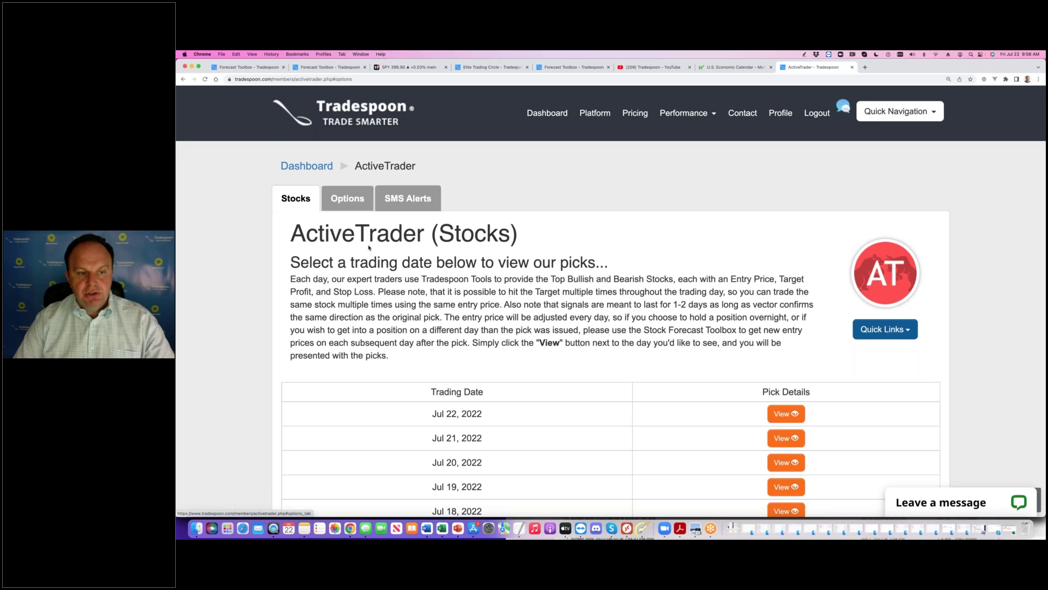
{"action": "left_click", "coordinate": [786, 413]}
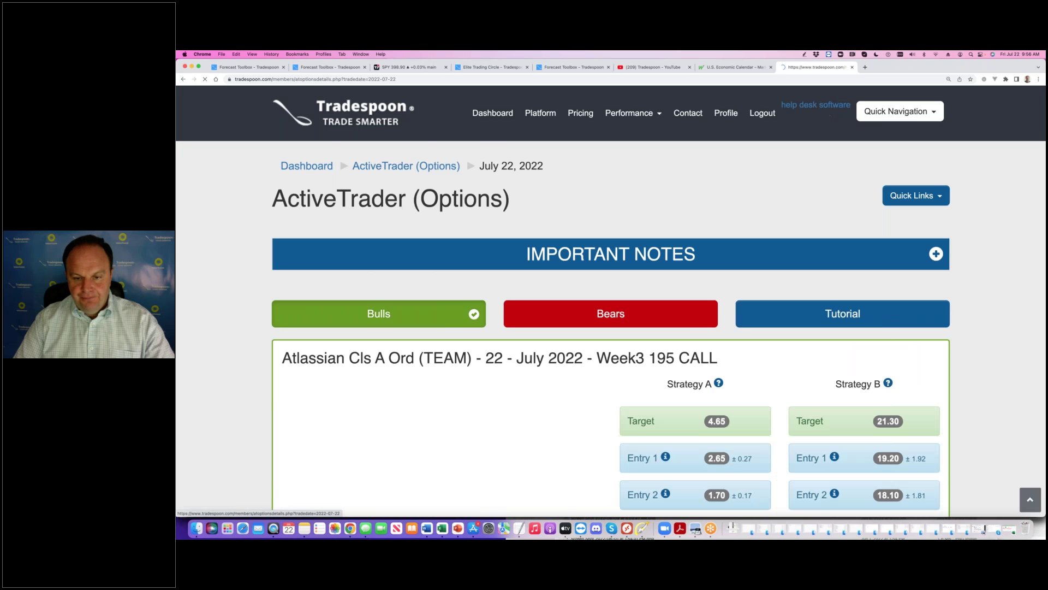
{"action": "scroll", "coordinate": [786, 413], "scroll_direction": "down", "scroll_amount": 15}
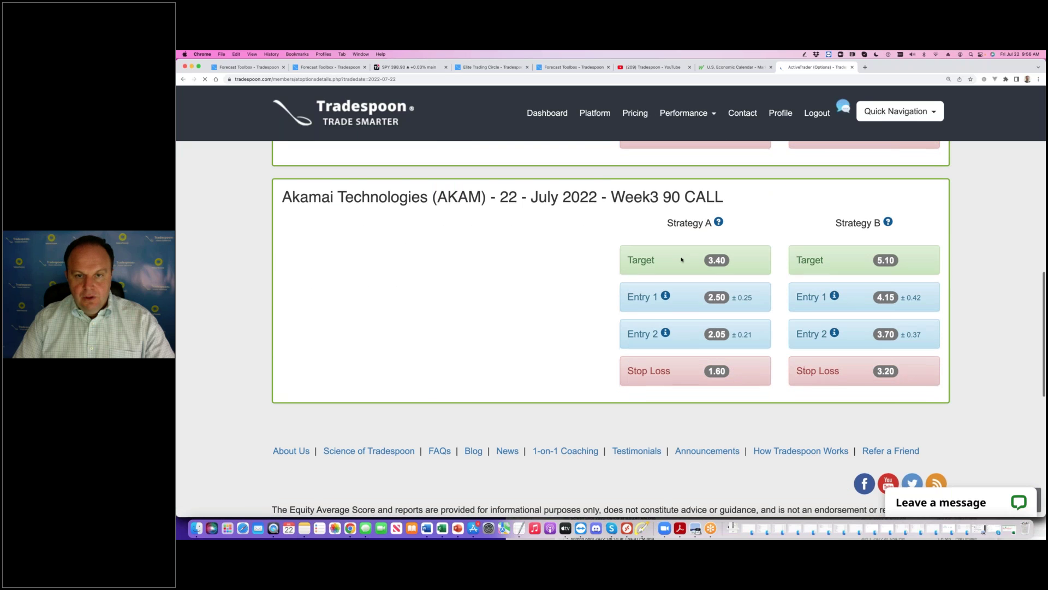
Highlight the Week3 90 CALL strike in the AKAM title and the 4.15 Strategy B entry.
{"action": "left_click_drag", "start_coordinate": [663, 197], "coordinate": [723, 198]}
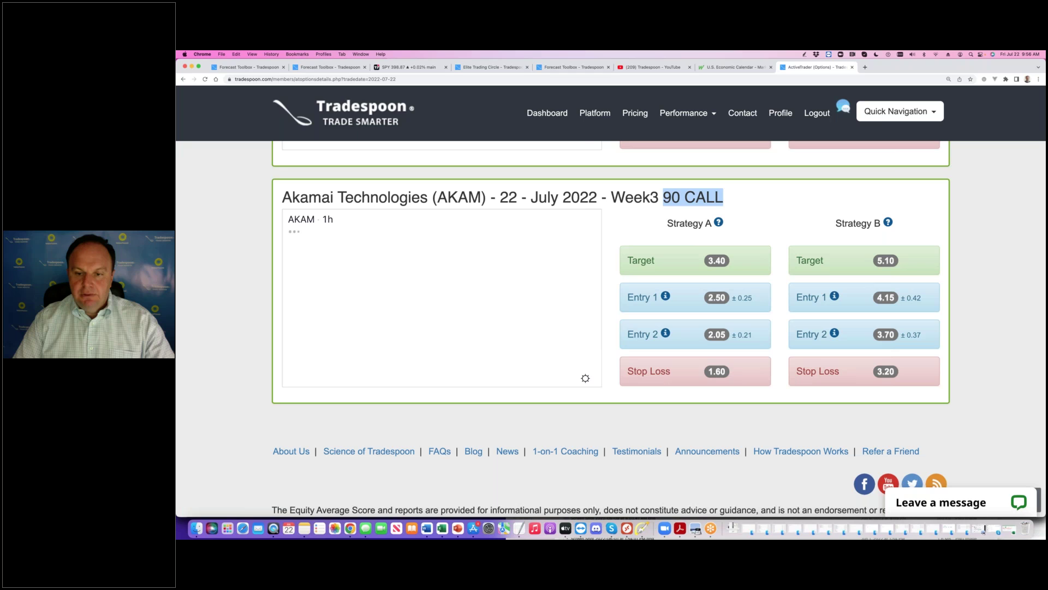
{"action": "double_click", "coordinate": [885, 297]}
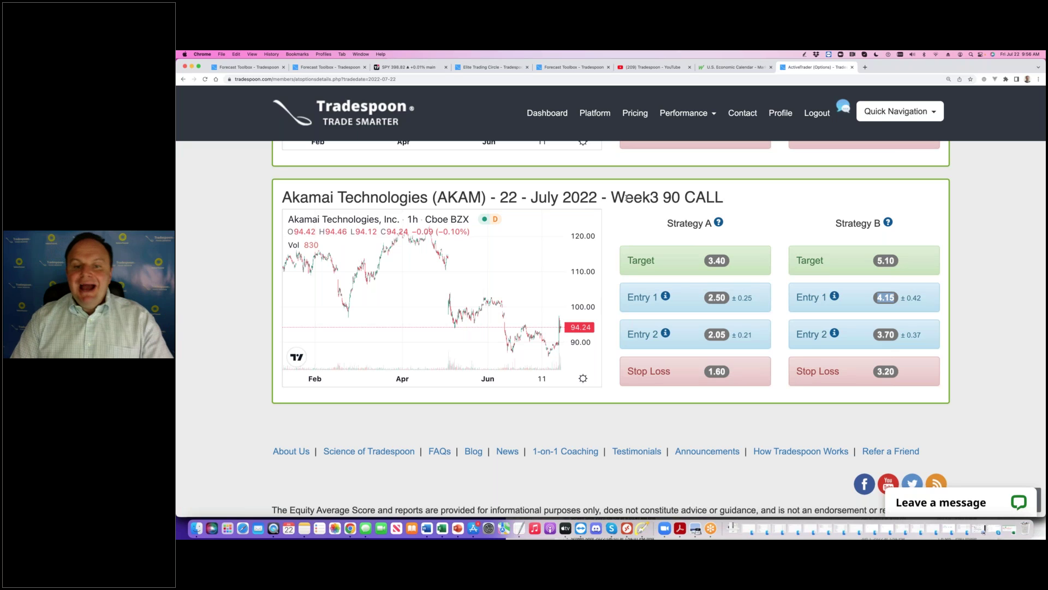
{"action": "left_click_drag", "start_coordinate": [625, 198], "coordinate": [721, 198]}
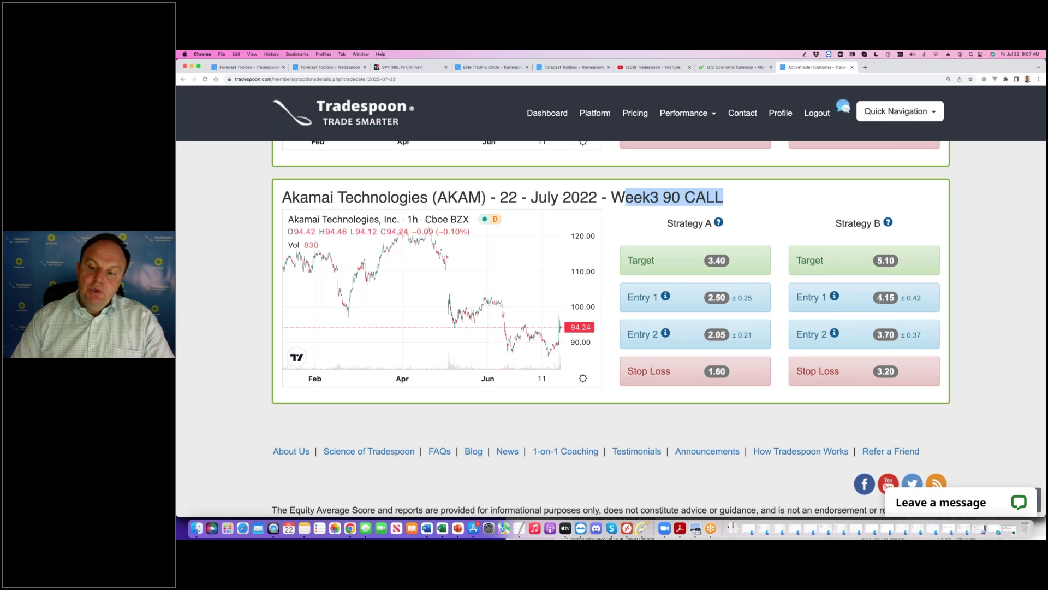
{"action": "left_click", "coordinate": [892, 298]}
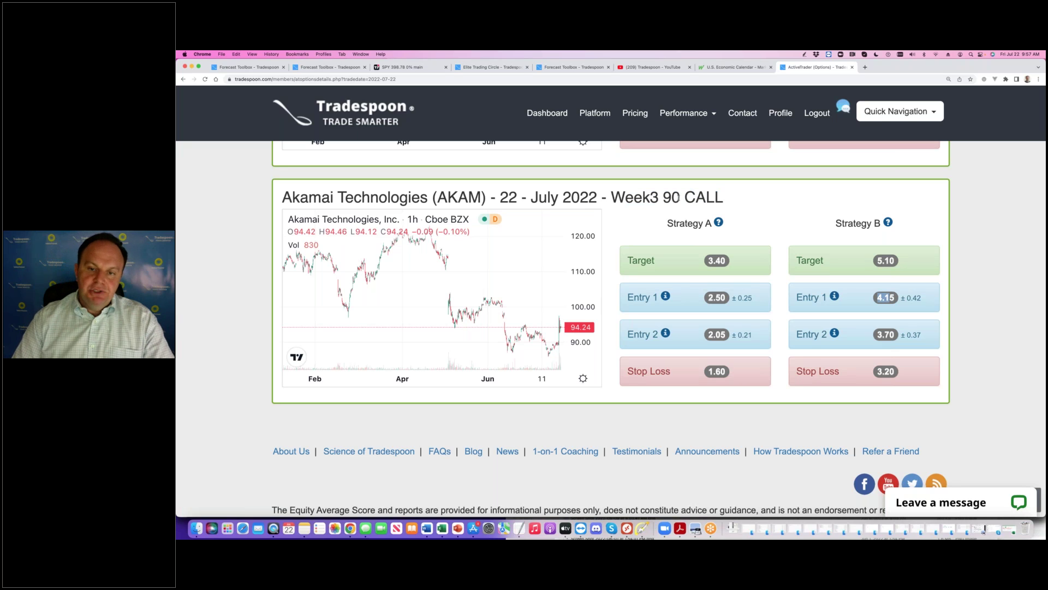
{"action": "left_click_drag", "start_coordinate": [643, 197], "coordinate": [694, 198]}
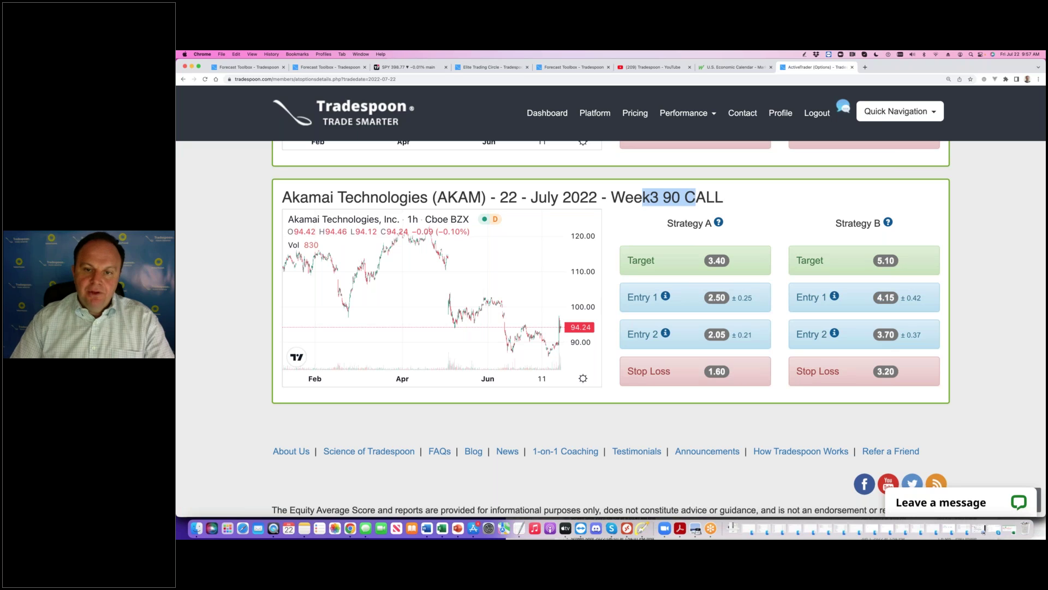
{"action": "double_click", "coordinate": [886, 298]}
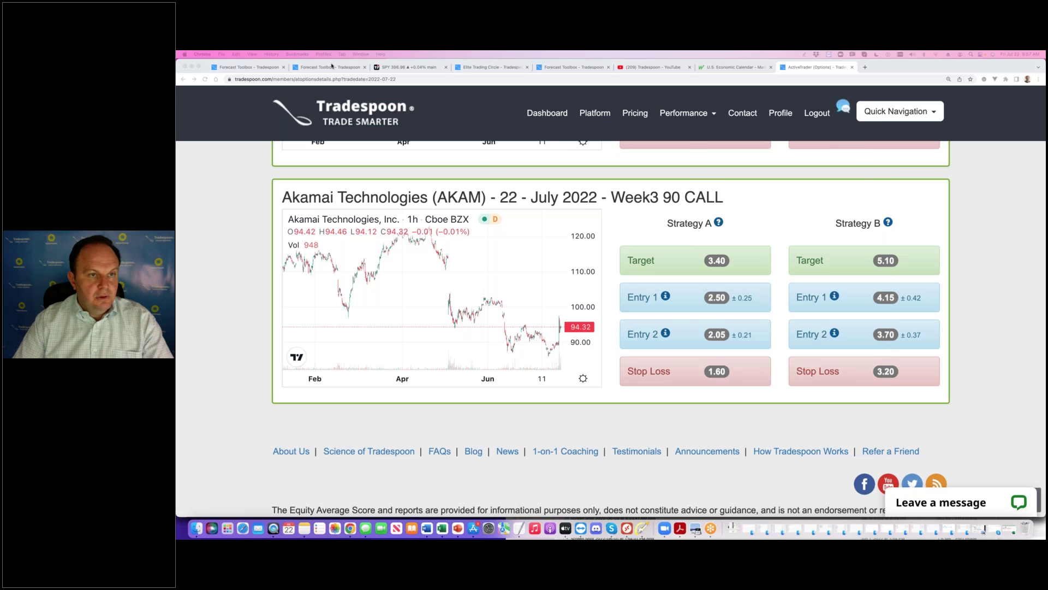
{"action": "key", "text": "super+grave"}
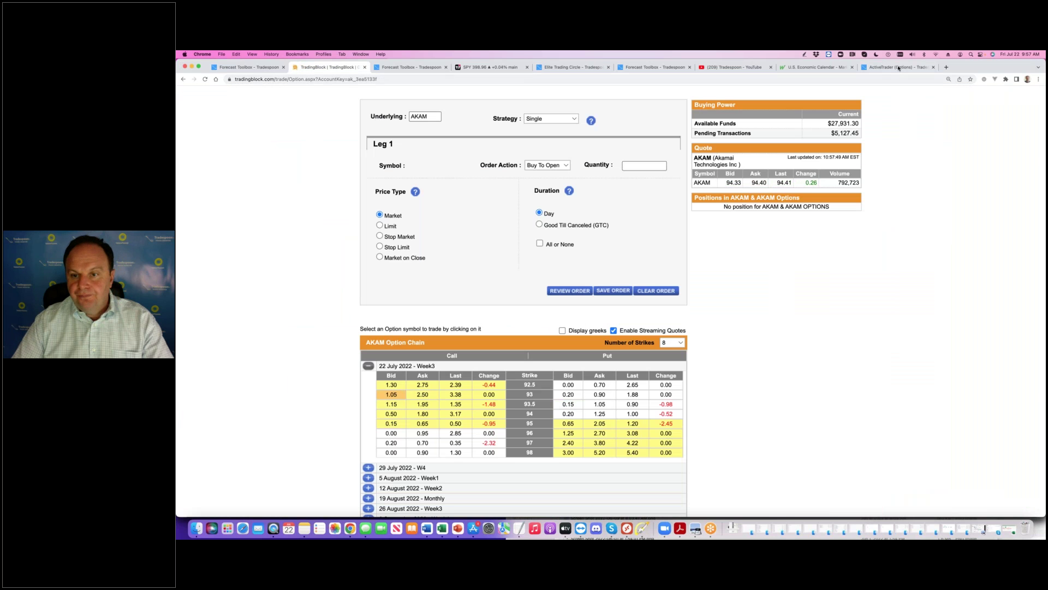
Back in TradingBlock, set the AKAM option chain to 16 strikes, spanning 89 to 102.
{"action": "key", "text": "super+9"}
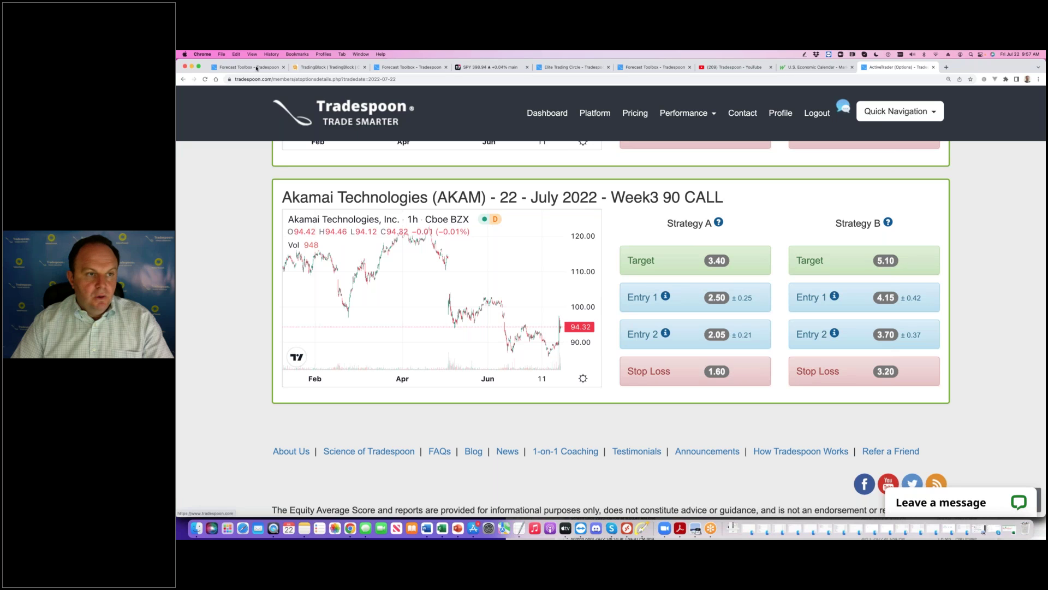
{"action": "left_click", "coordinate": [306, 67]}
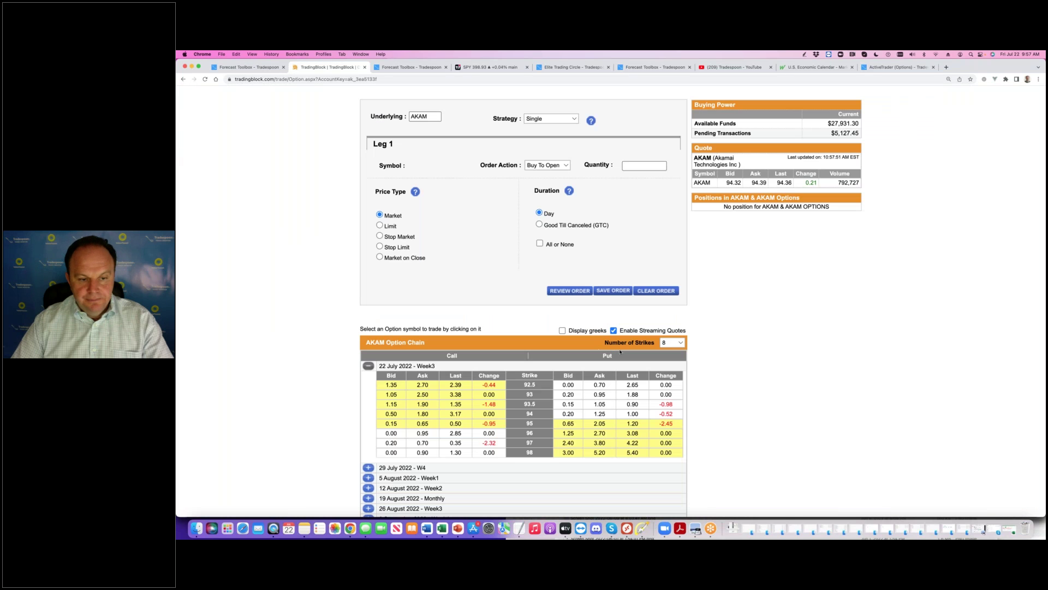
{"action": "left_click", "coordinate": [672, 343]}
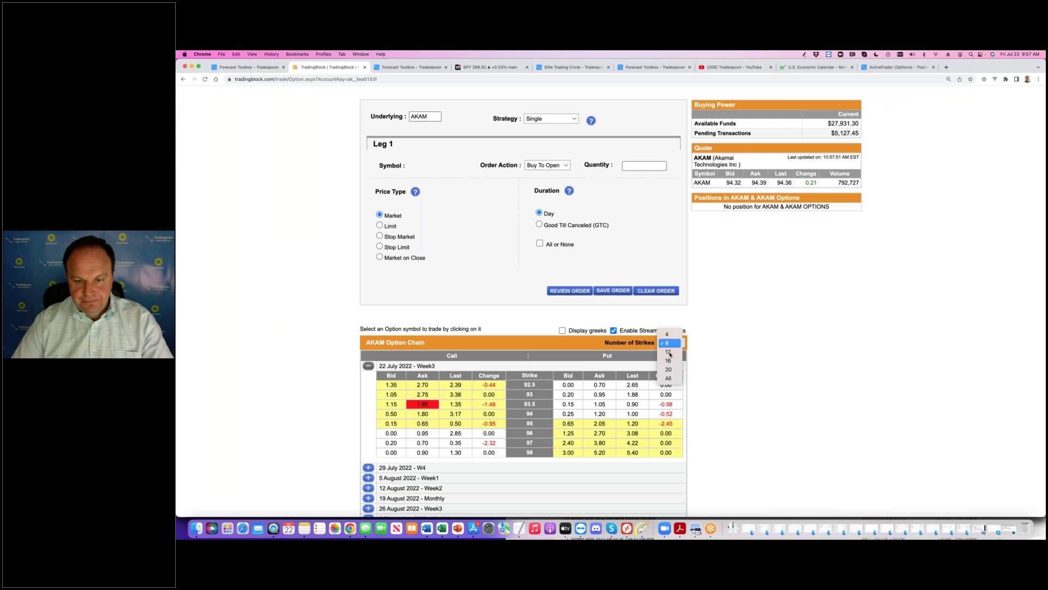
{"action": "left_click", "coordinate": [670, 361]}
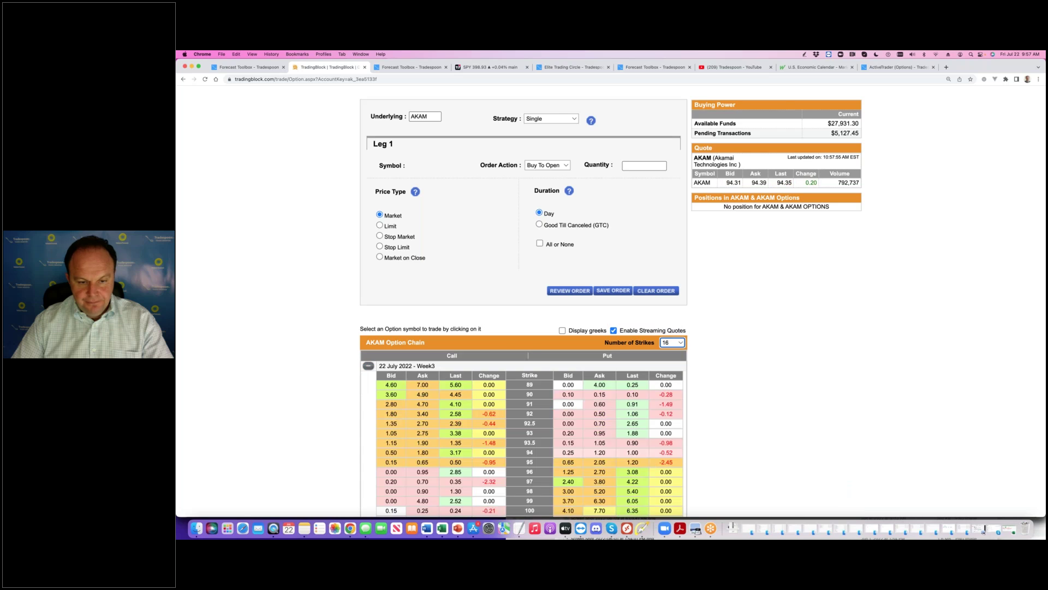
{"action": "scroll", "coordinate": [506, 388], "scroll_direction": "down", "scroll_amount": 4}
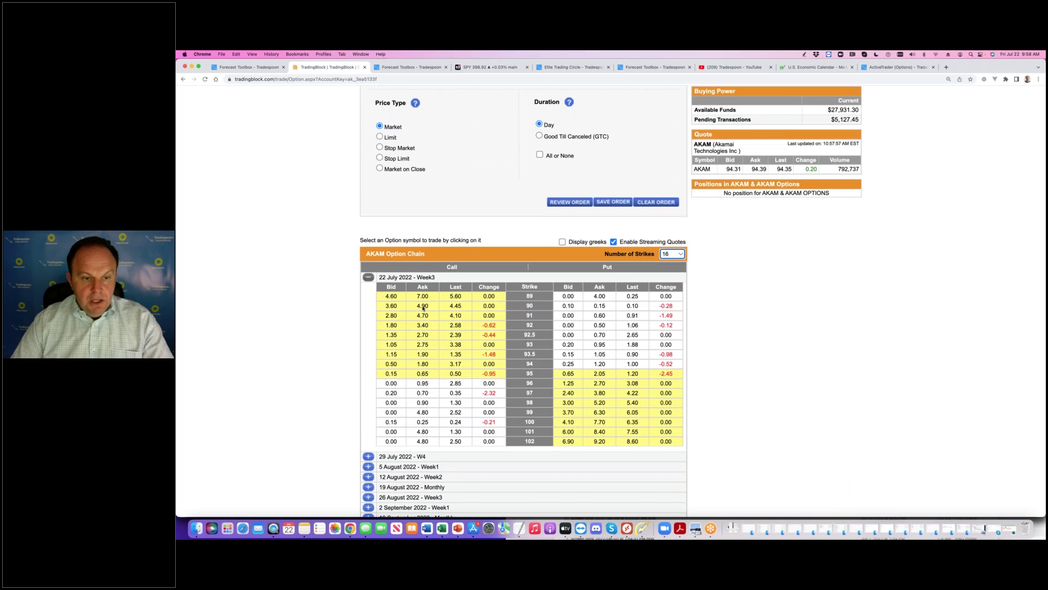
Add the AKAM 90 call (220722C90000) quote, then point out stock volume and the 92.5/93 strikes.
{"action": "left_click", "coordinate": [431, 307]}
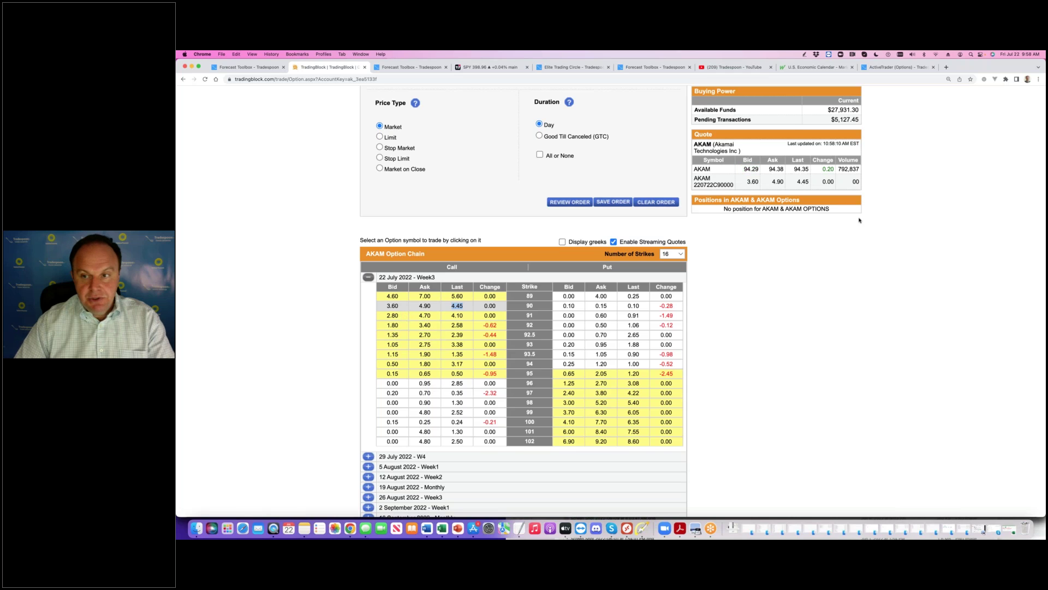
{"action": "double_click", "coordinate": [847, 168]}
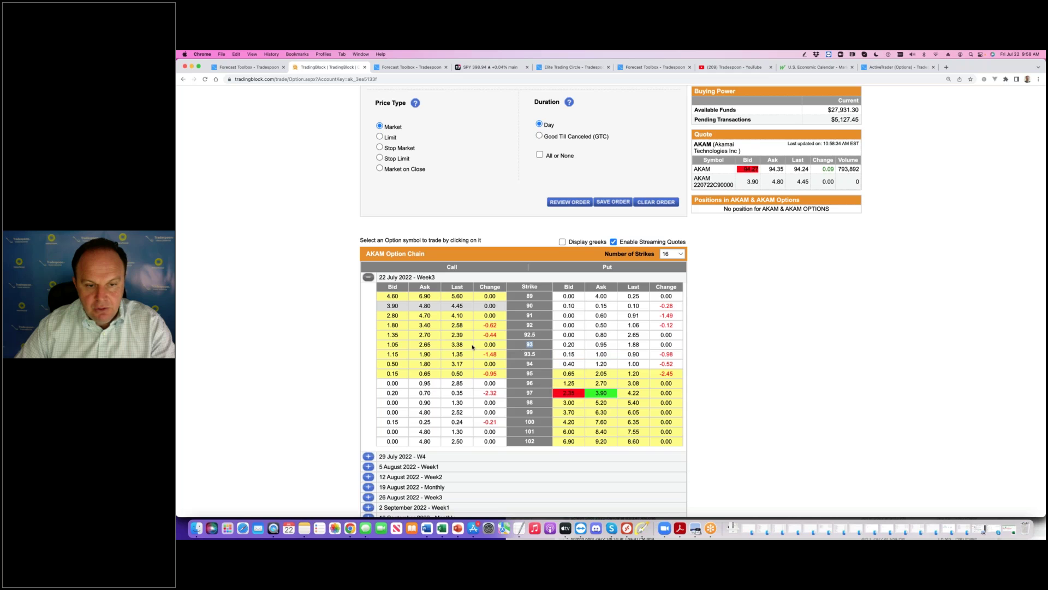
{"action": "left_click_drag", "start_coordinate": [533, 348], "coordinate": [406, 339]}
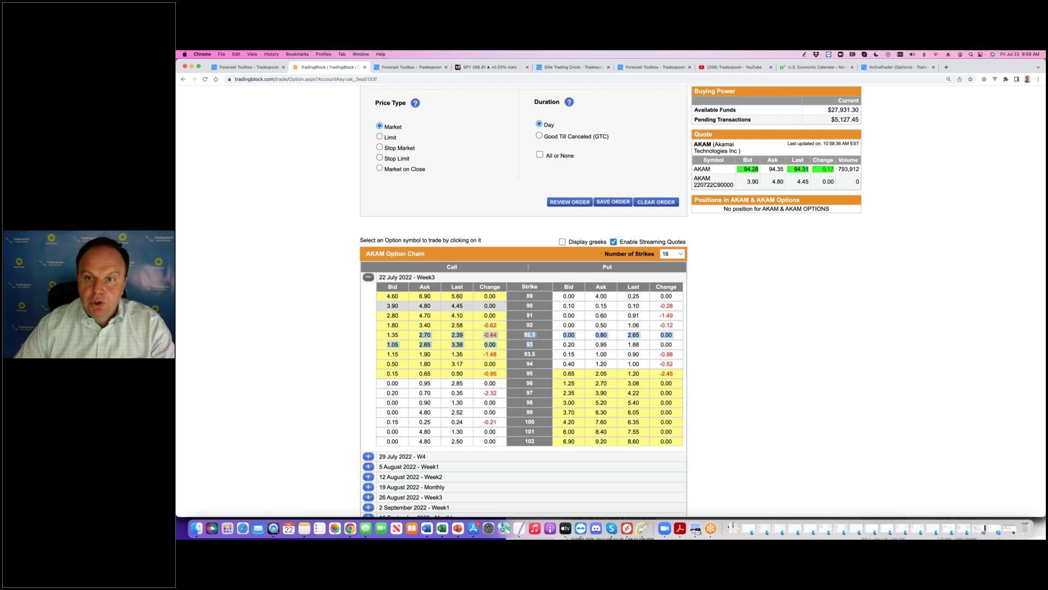
{"action": "left_click_drag", "start_coordinate": [777, 170], "coordinate": [783, 170]}
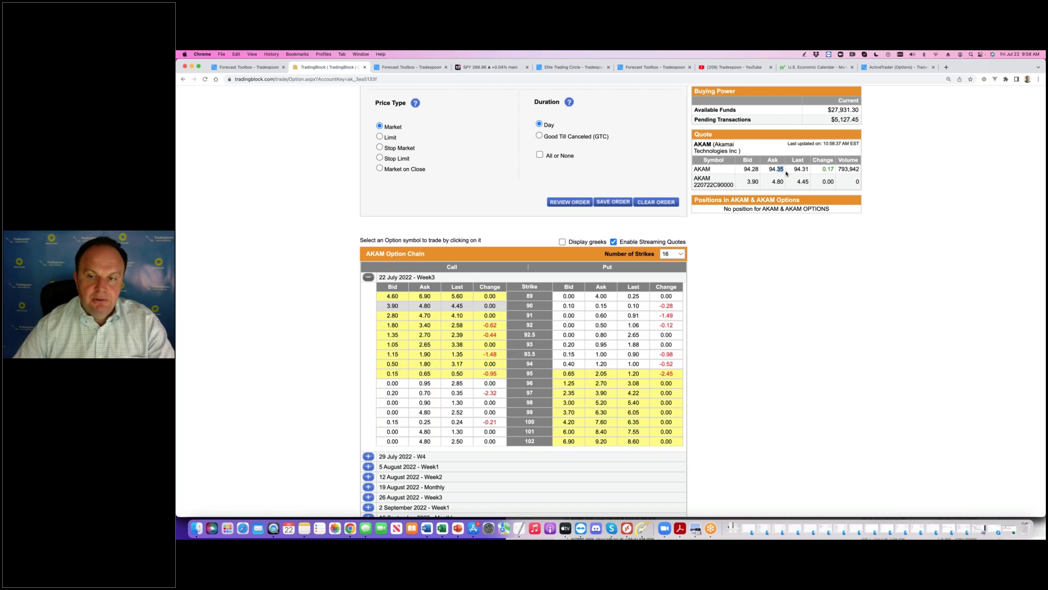
{"action": "left_click", "coordinate": [780, 171]}
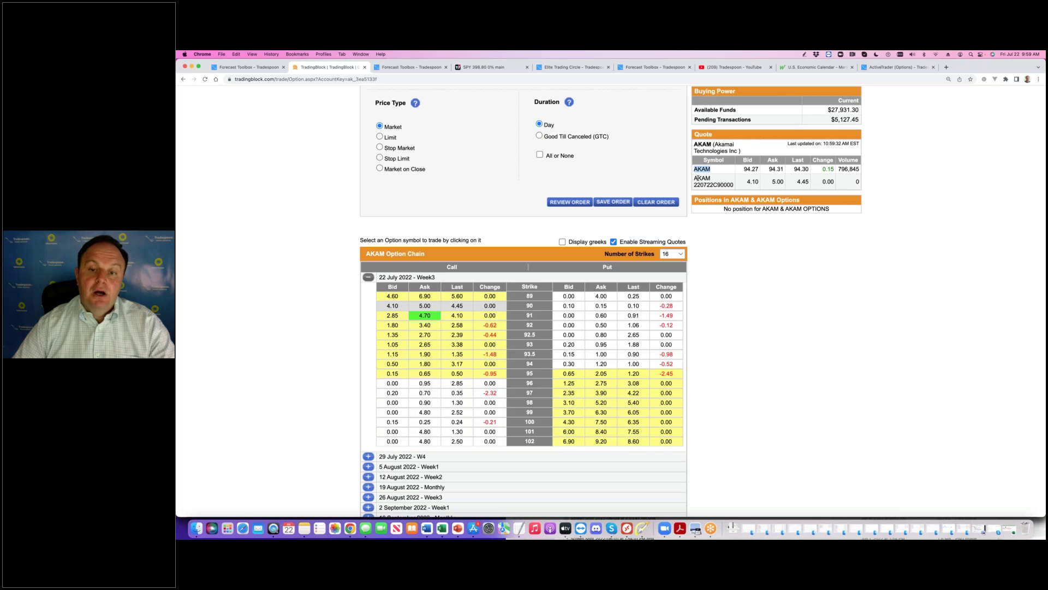
{"action": "double_click", "coordinate": [701, 170]}
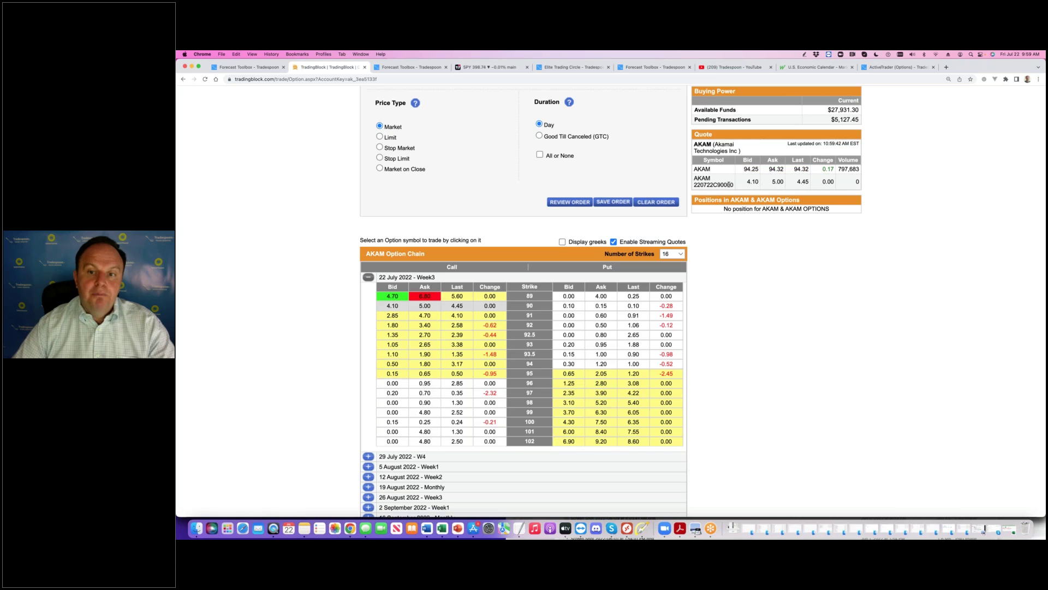
{"action": "double_click", "coordinate": [800, 181]}
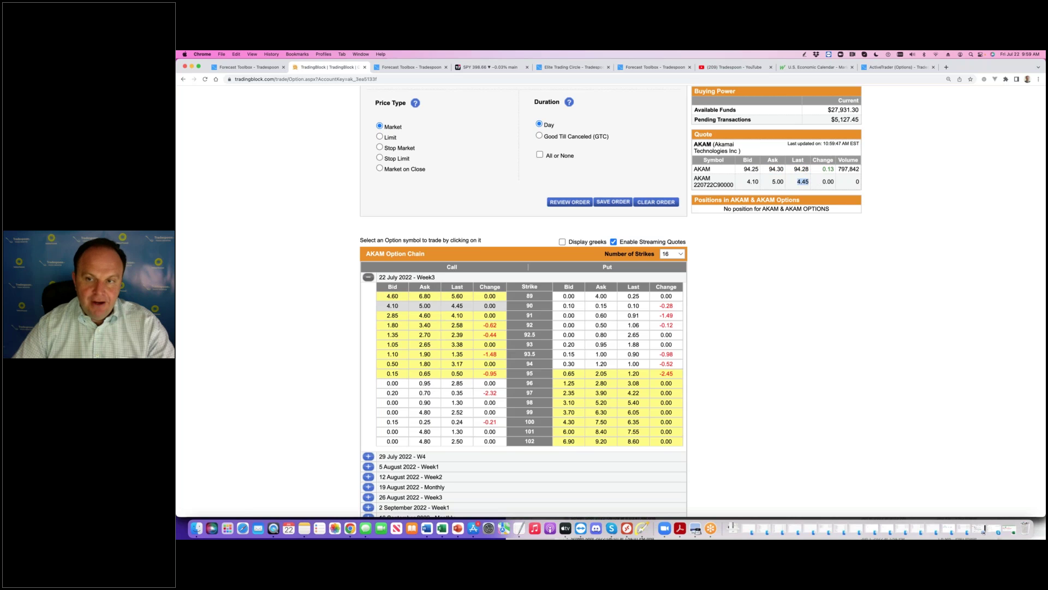